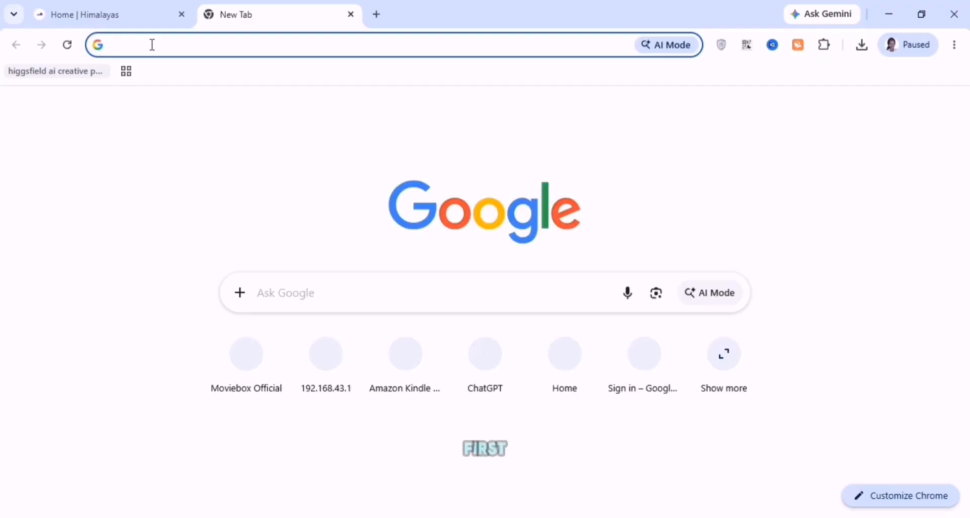
Search the web for the Erasio Chrome extension and open its Chrome Web Store listing.
click(173, 47)
text(er)
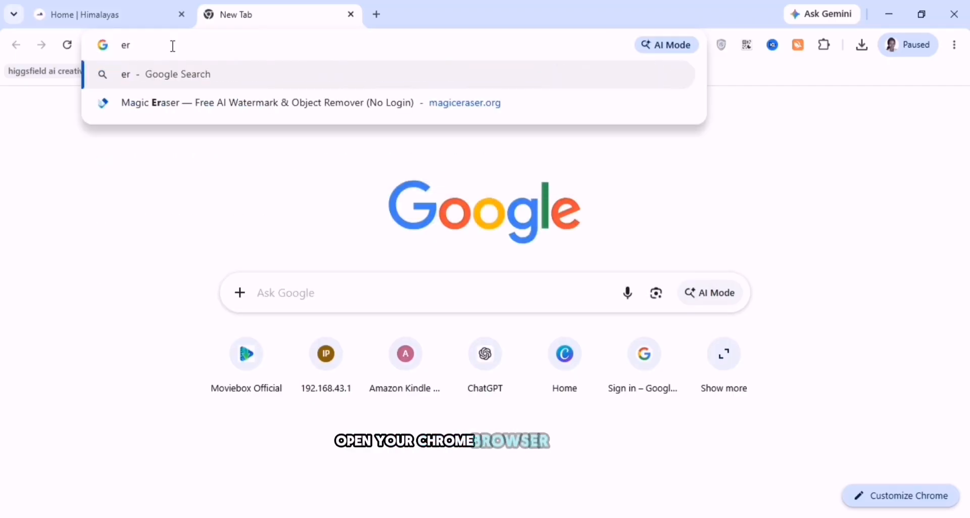
text(a)
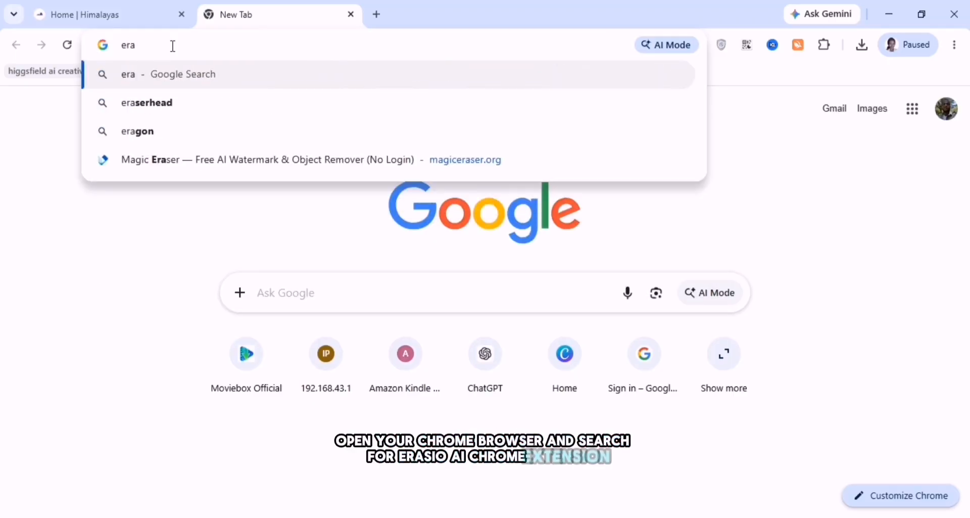
text(sio)
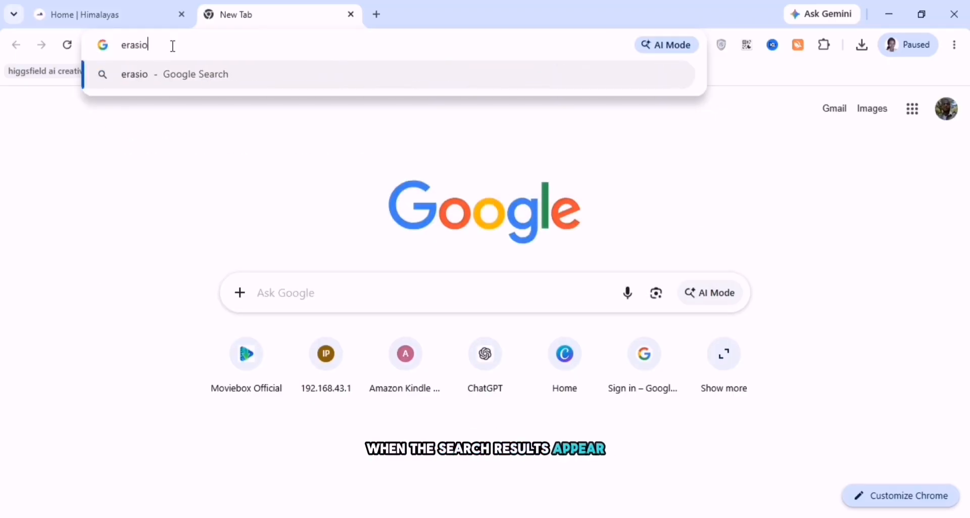
key(Return)
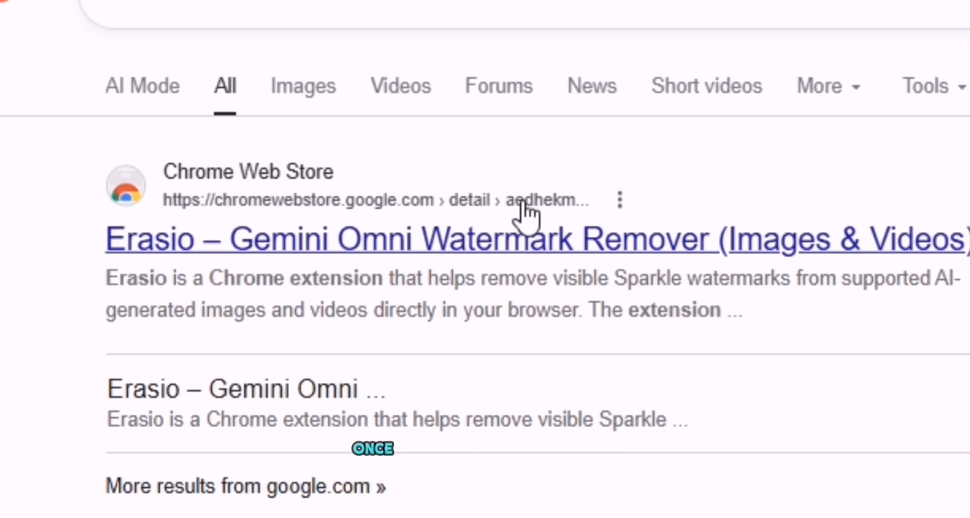
click(520, 210)
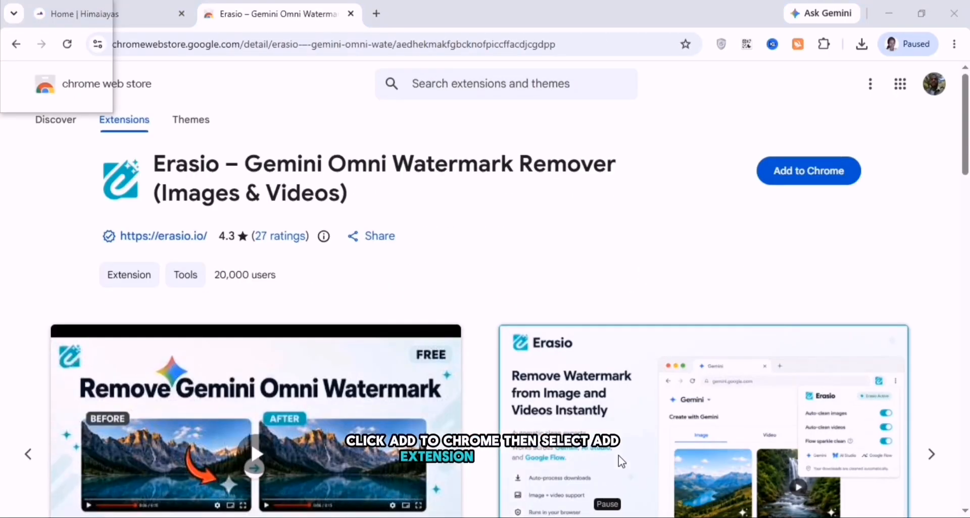
Add the Erasio – Gemini Omni Watermark Remover extension to Chrome and bring up its user guide page.
click(786, 173)
click(536, 200)
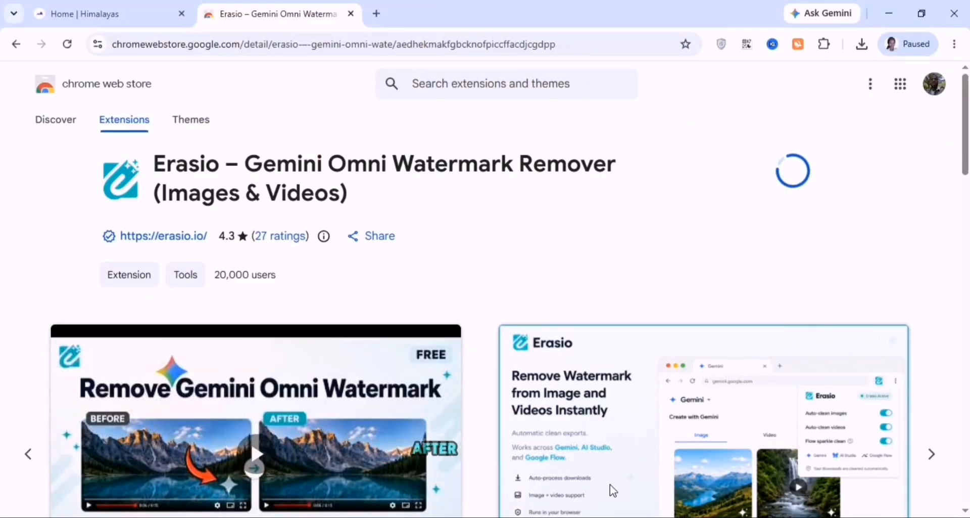
click(273, 13)
click(457, 15)
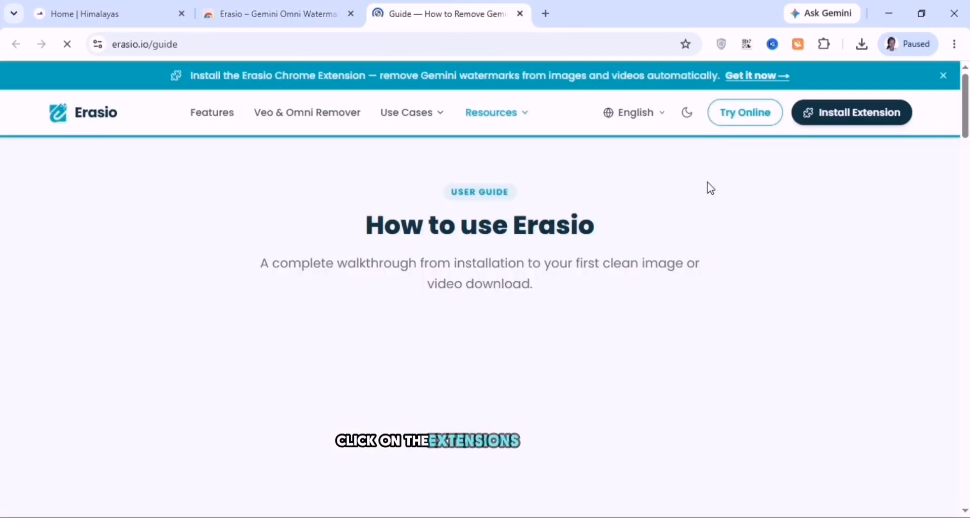
Return to the Erasio store listing and pin the extension so it stays visible in the browser.
click(313, 16)
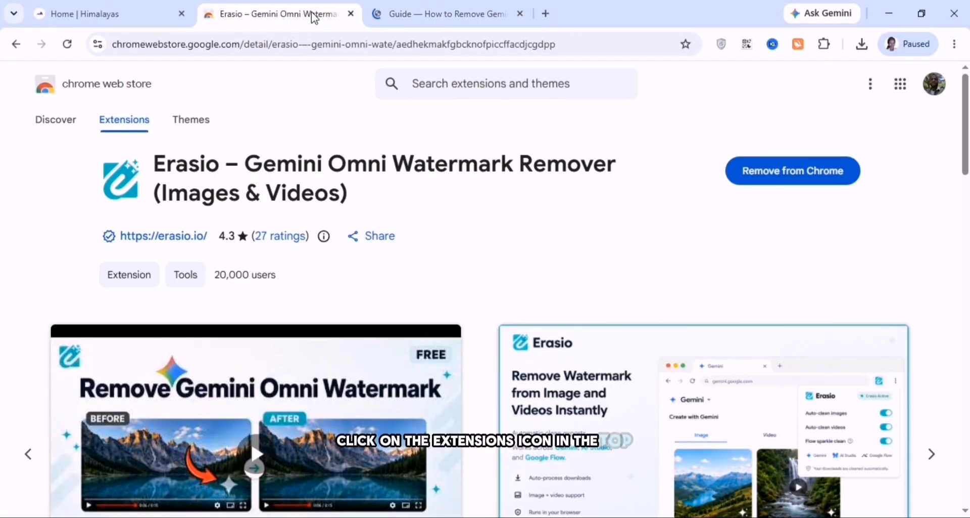
click(825, 44)
click(774, 217)
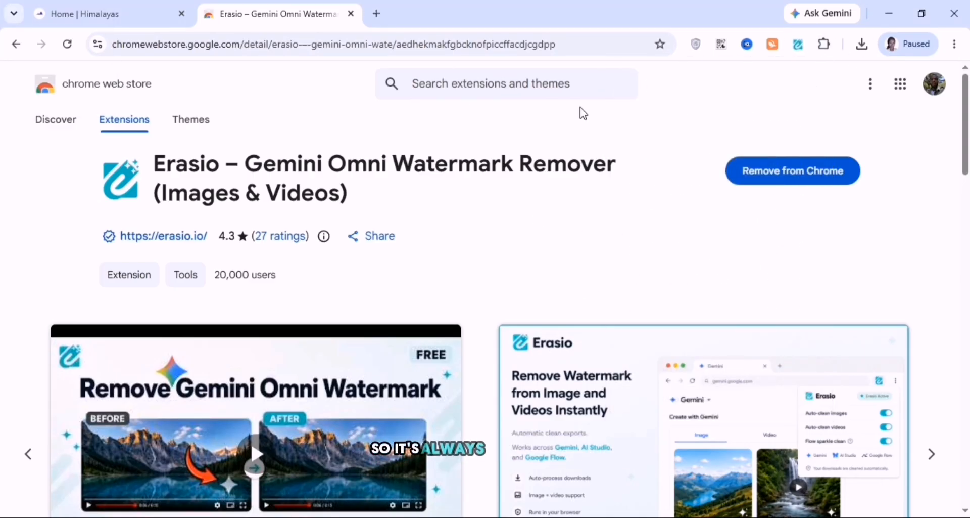
Find Google Flow in a new browser tab and open the project dated Jul 11, 11:51 PM.
click(377, 14)
text(flo)
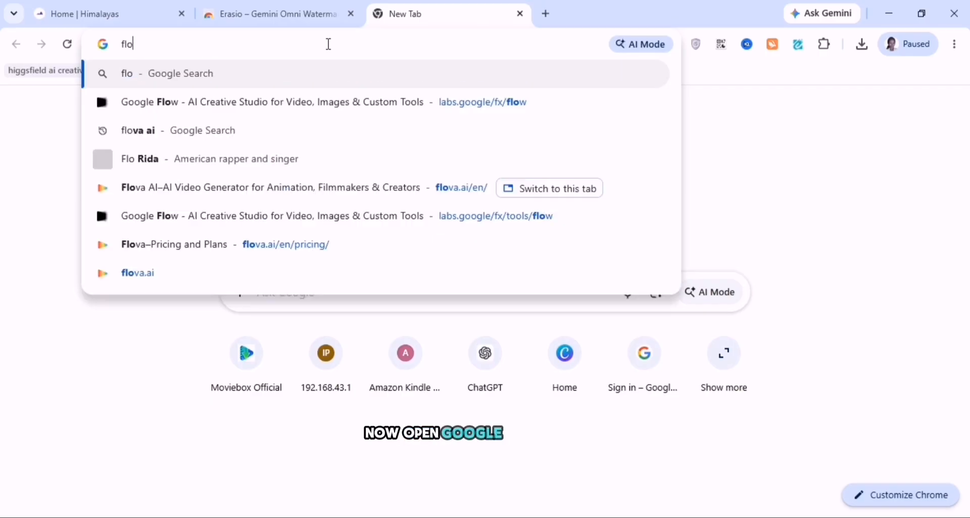
text(w)
key(Return)
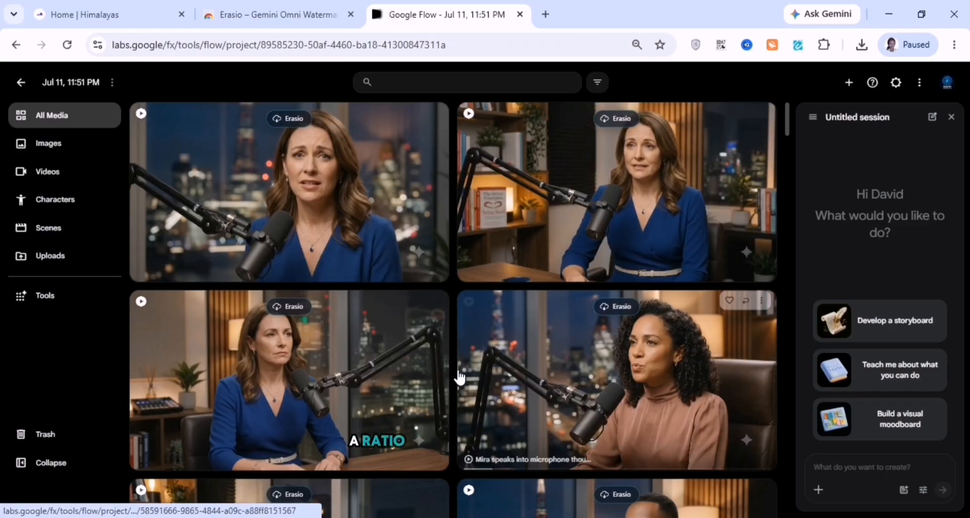
Browse the project's video clips and download the first clip through Erasio without its watermark.
scroll(457, 374, down, 2)
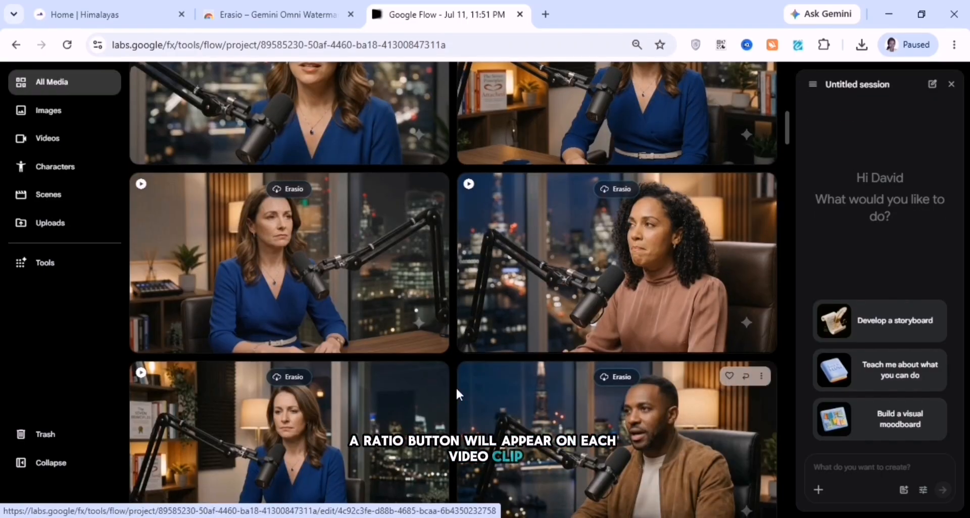
scroll(329, 316, up, 2)
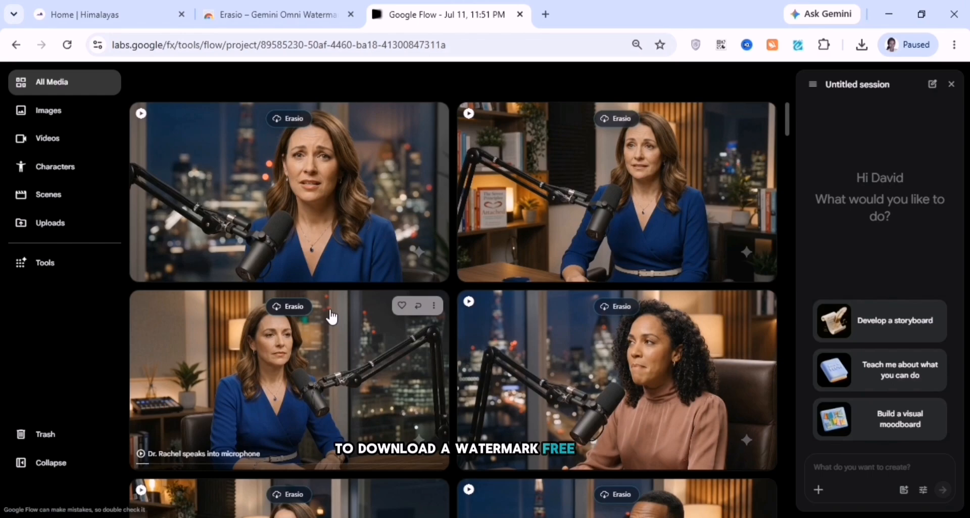
click(289, 117)
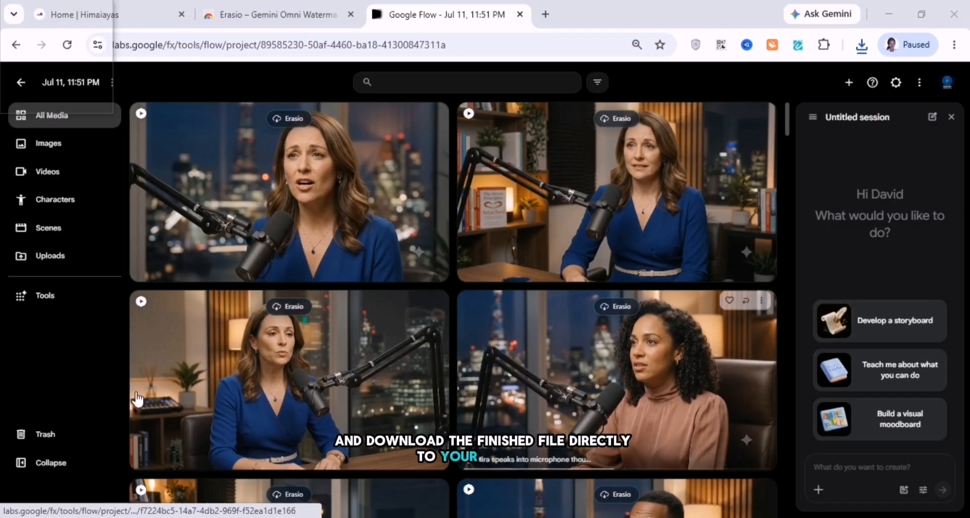
Get past the Erasio extension's welcome screen, open its settings and enable dark mode.
click(798, 45)
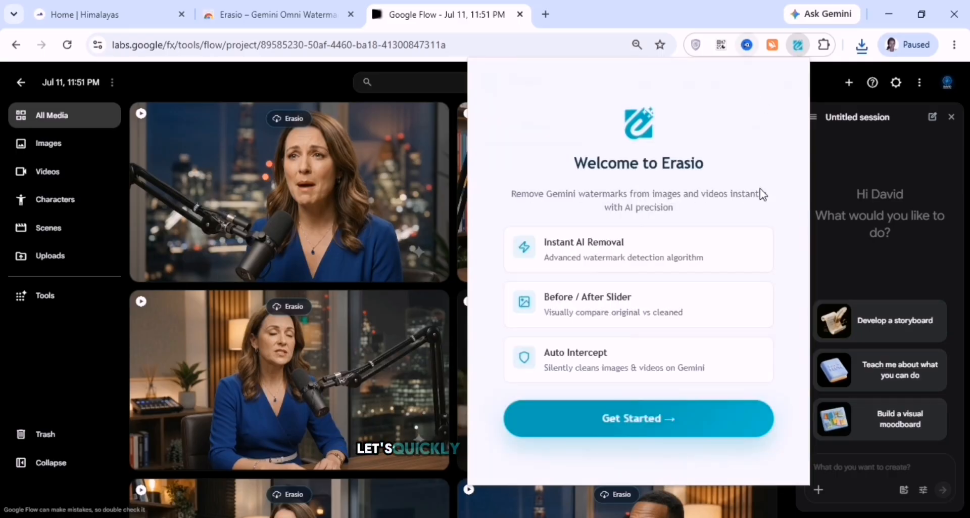
click(631, 415)
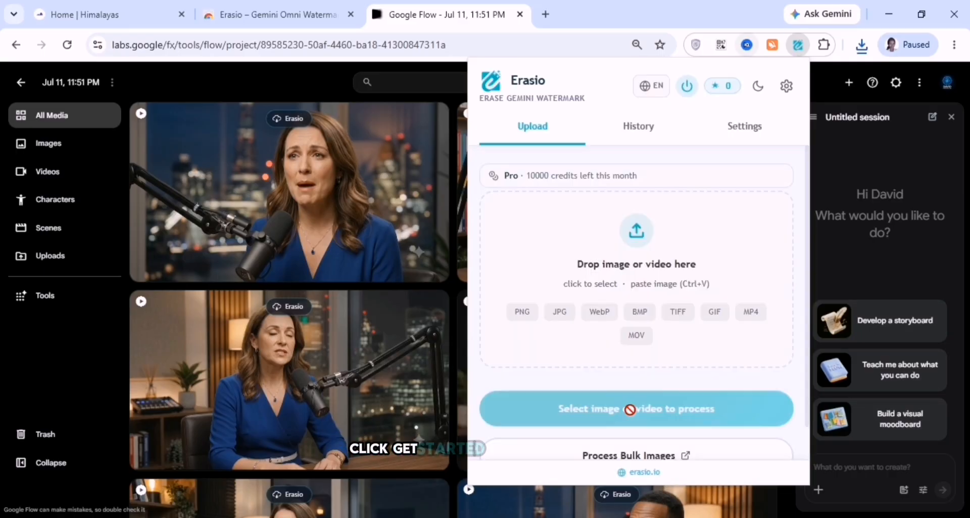
click(785, 88)
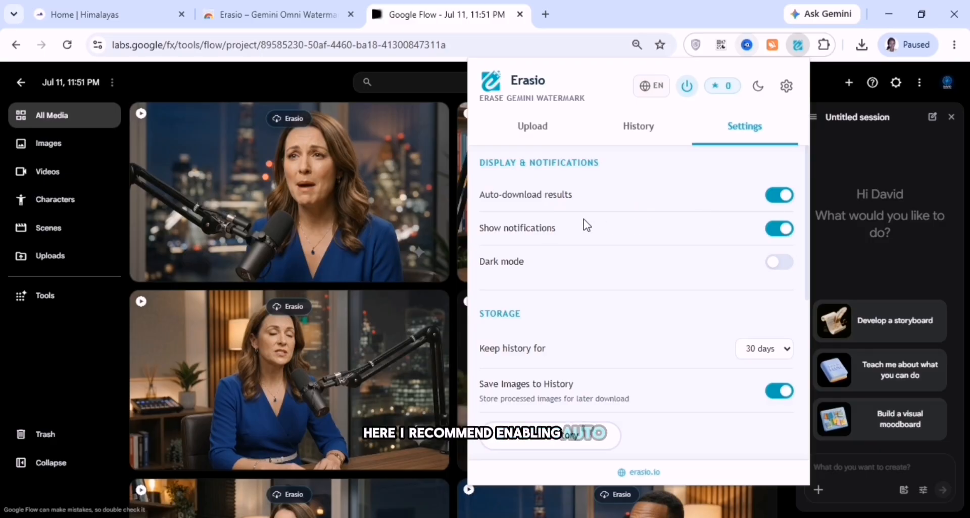
click(774, 264)
Adjust how long Erasio keeps its history, review the remaining settings and close the extension.
scroll(682, 238, down, 3)
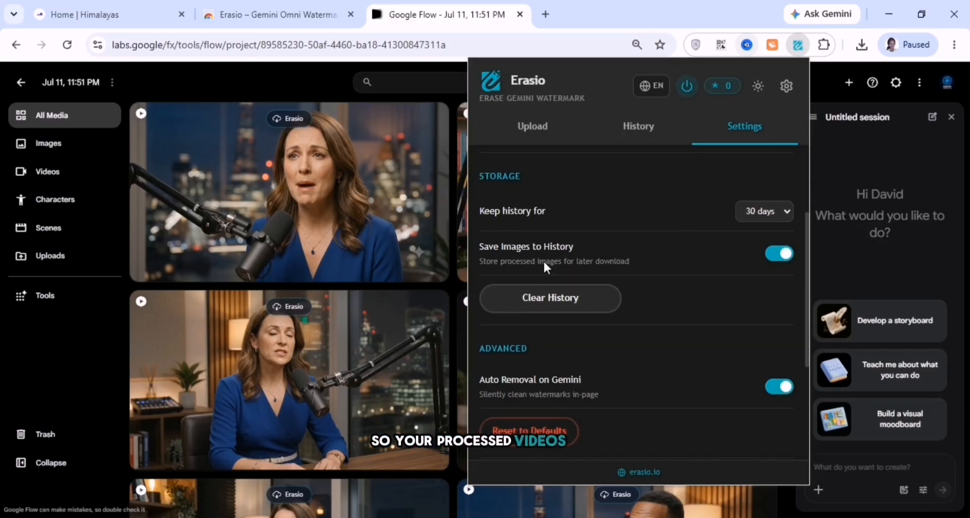
click(768, 212)
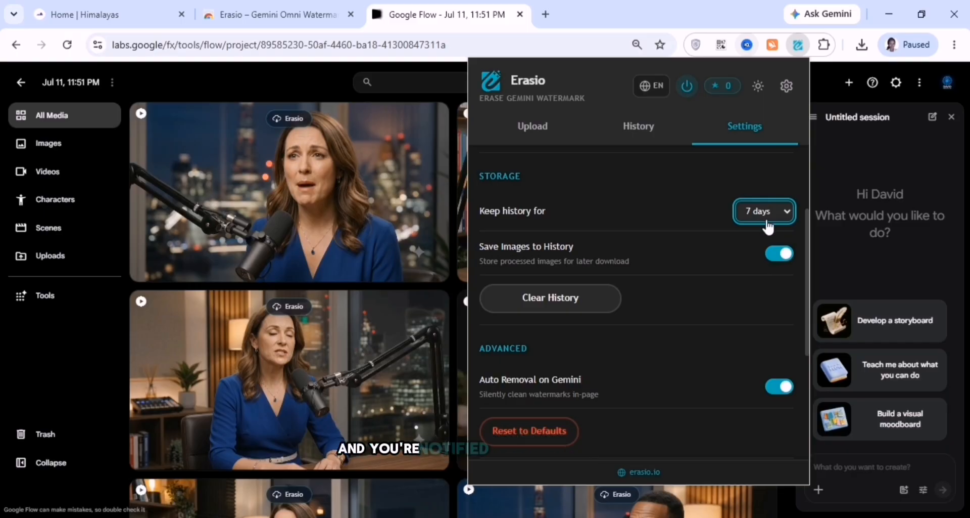
click(766, 214)
click(760, 246)
scroll(654, 338, down, 1)
scroll(656, 342, down, 1)
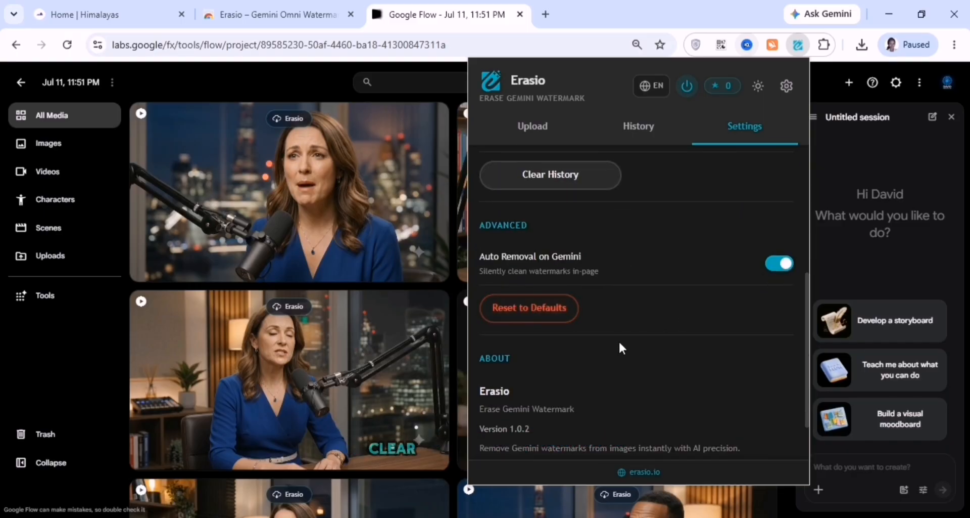
scroll(619, 340, down, 1)
click(798, 46)
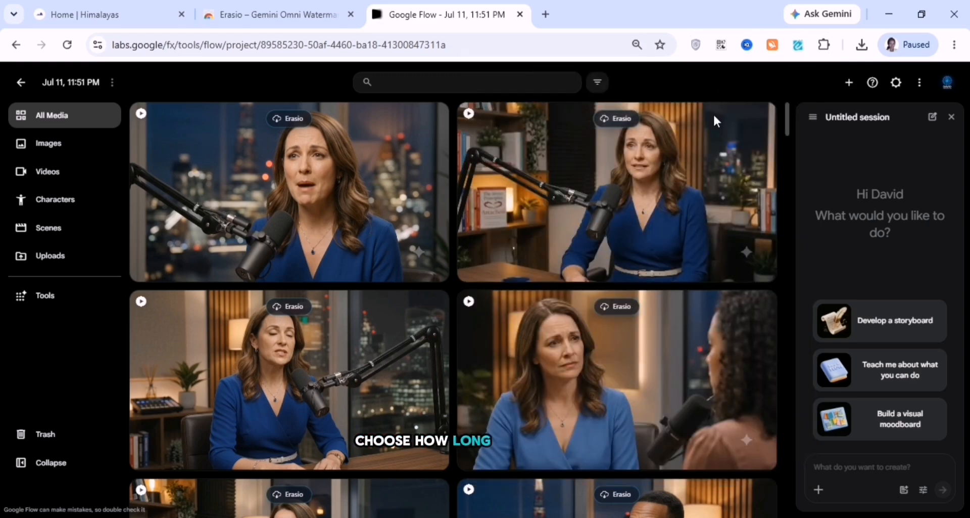
Locate the downloaded Erasio MP4 in its folder, play it in VLC media player to check the watermark area, and minimize the player.
click(862, 44)
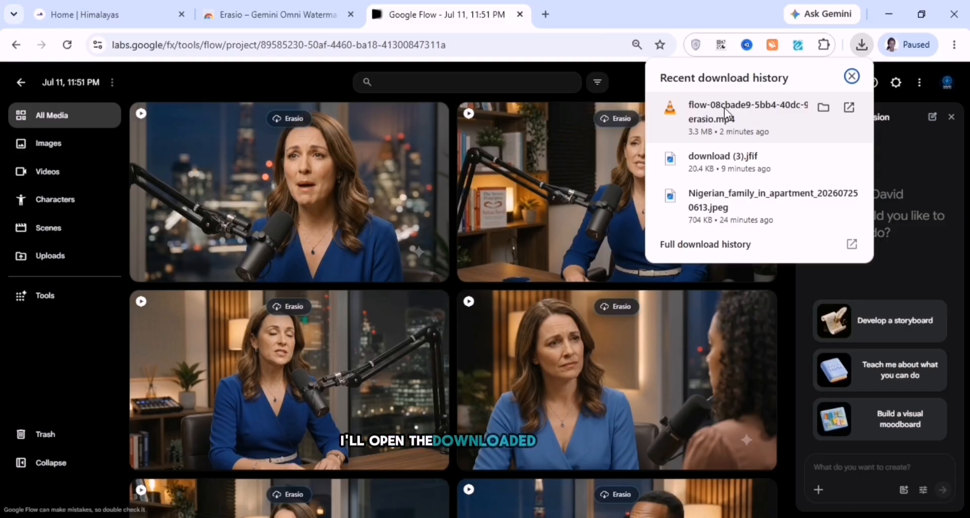
click(824, 107)
double_click(156, 217)
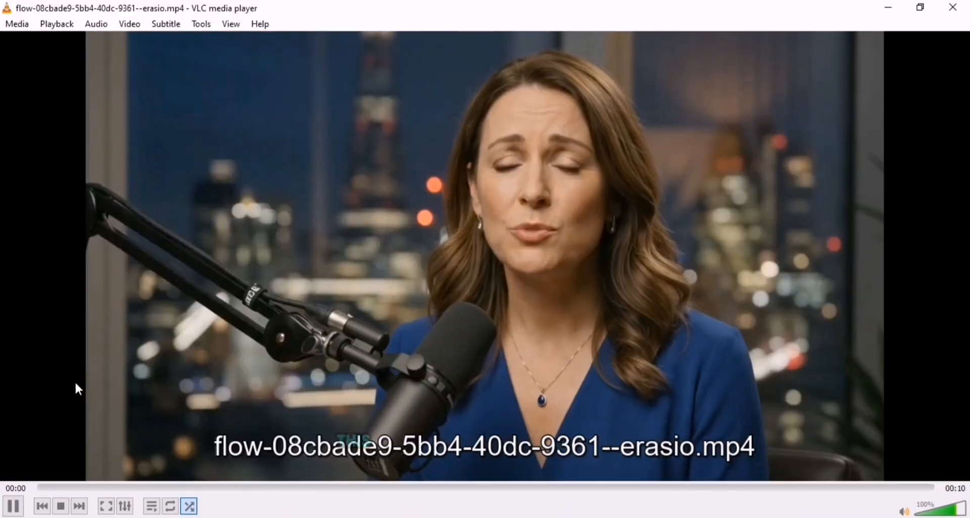
click(900, 12)
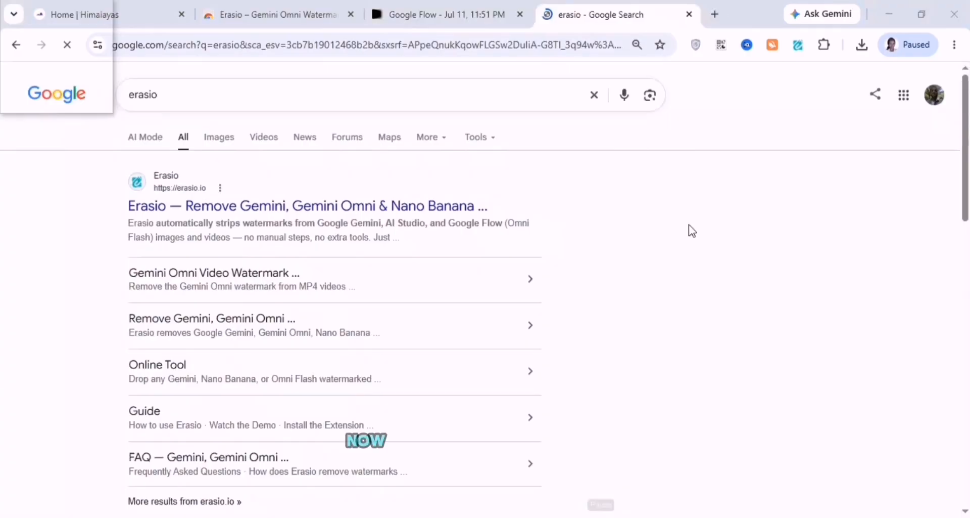
Open the Erasio website from the search results and go to its online watermark removal tool.
click(65, 196)
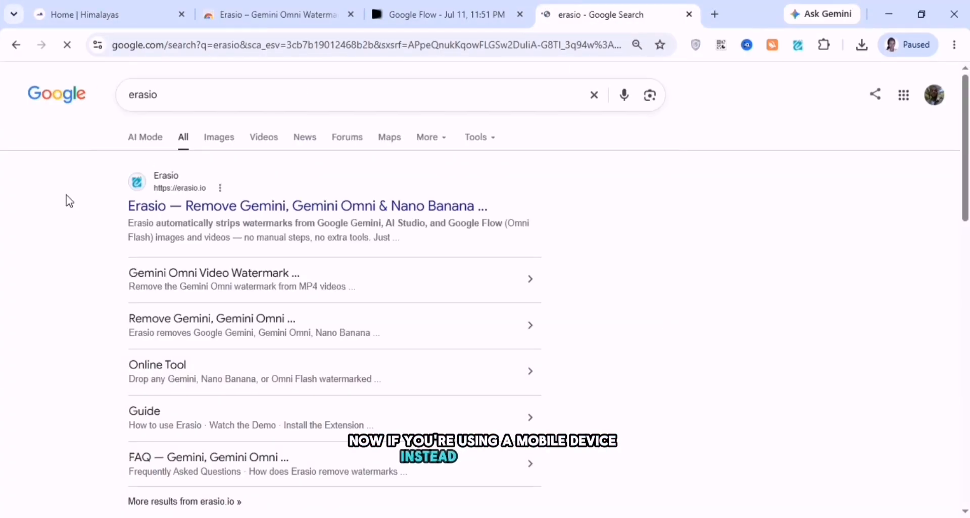
click(304, 207)
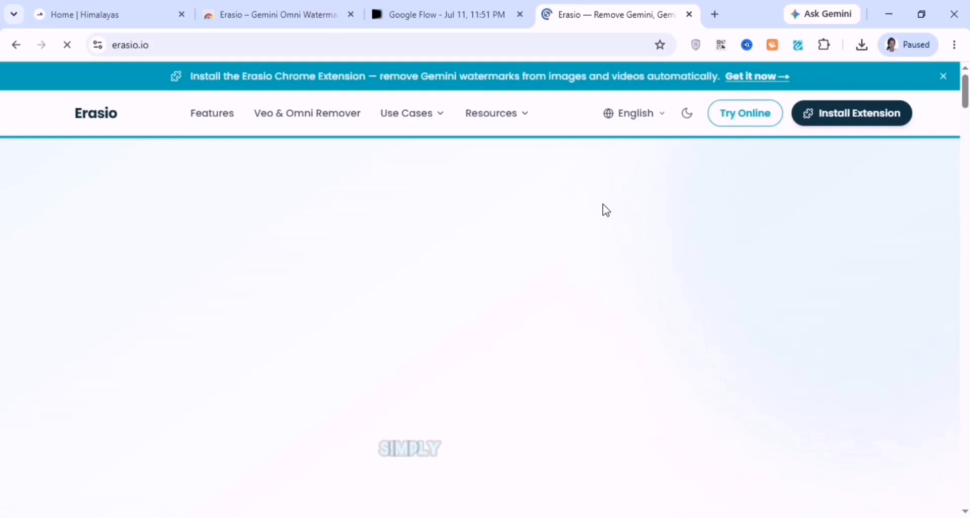
scroll(626, 260, down, 6)
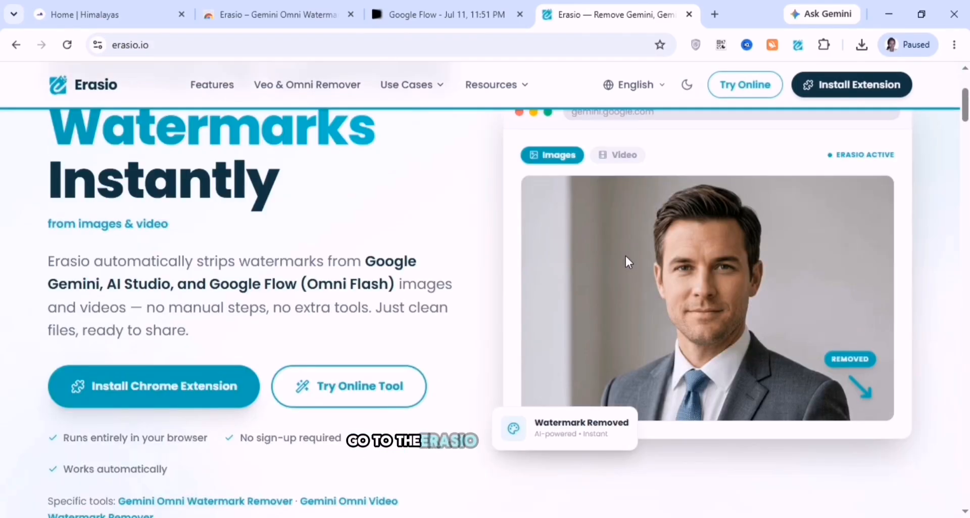
scroll(625, 258, up, 6)
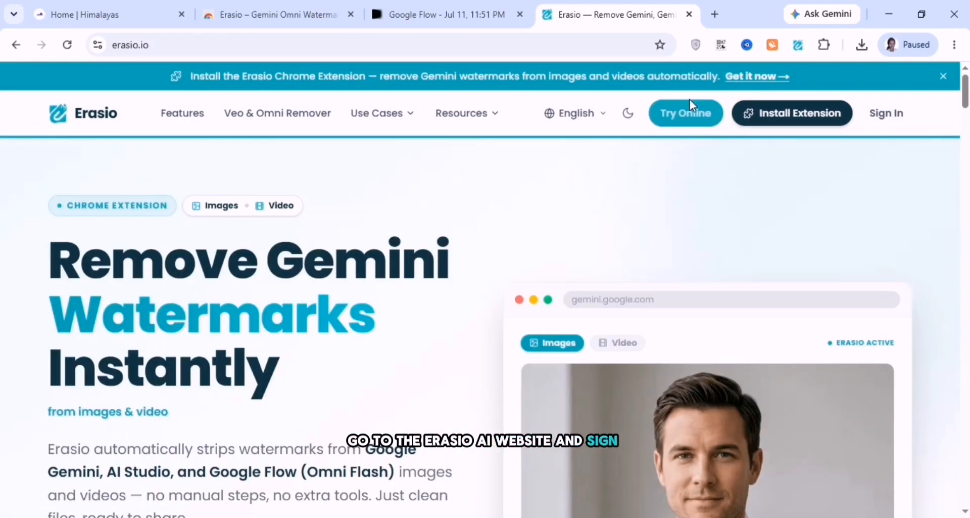
click(692, 118)
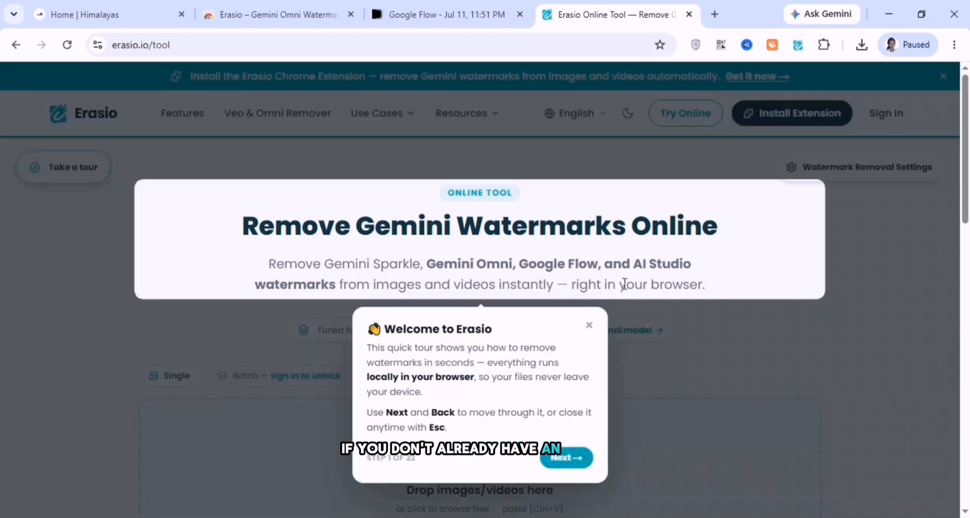
Step through the first pages of the online tool's quick tour and close it.
click(566, 456)
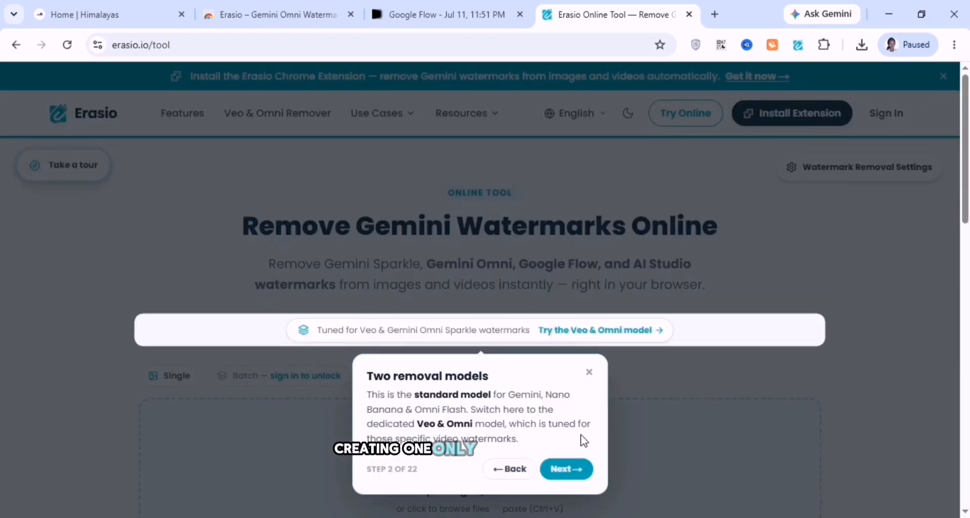
click(566, 467)
click(567, 275)
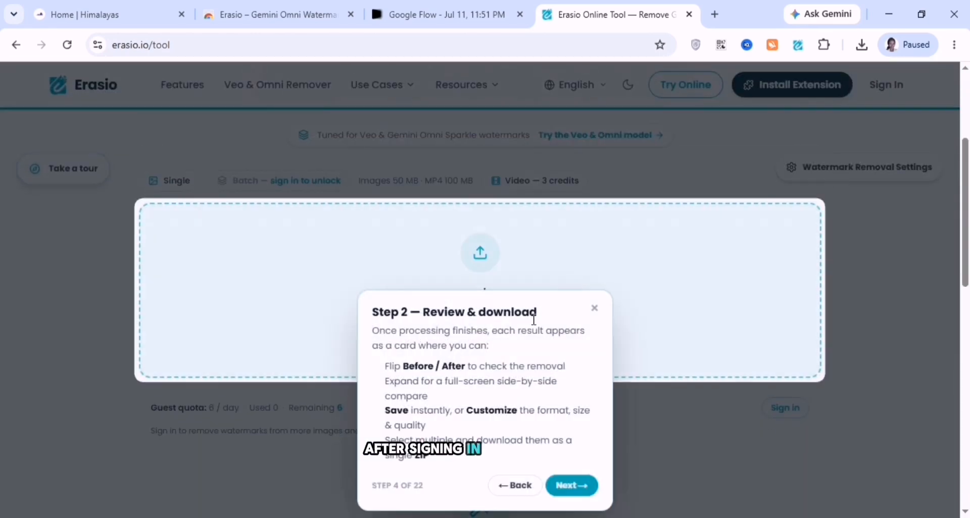
click(595, 308)
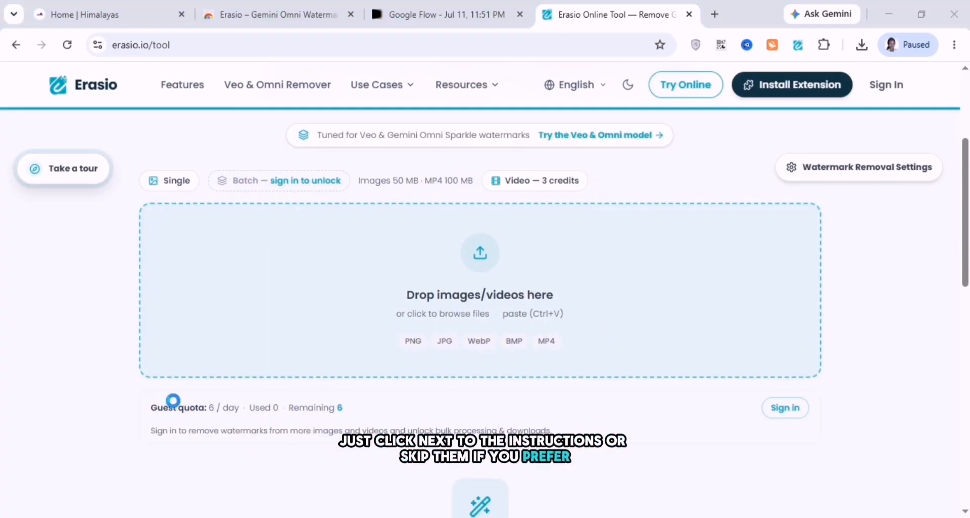
Examine the daily guest quota shown beneath the upload area of the online tool.
click(417, 317)
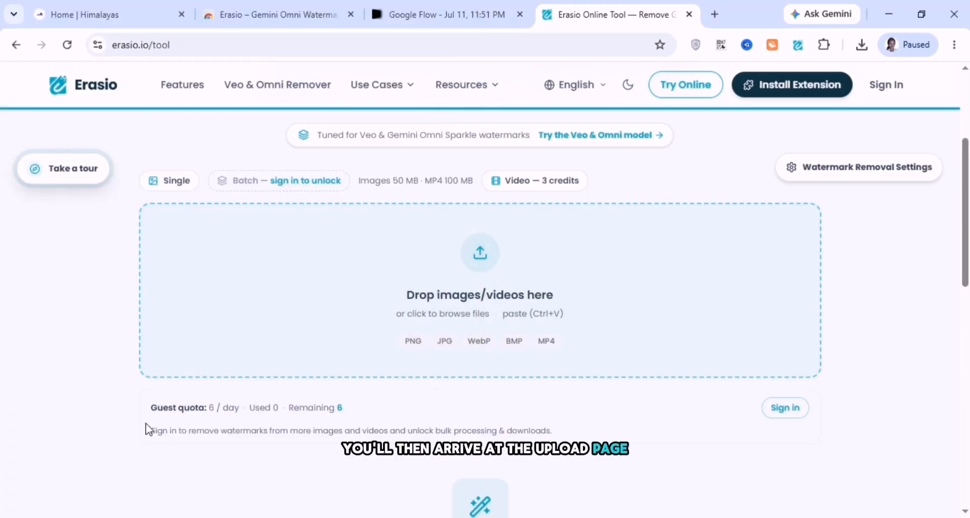
drag(150, 407, 237, 411)
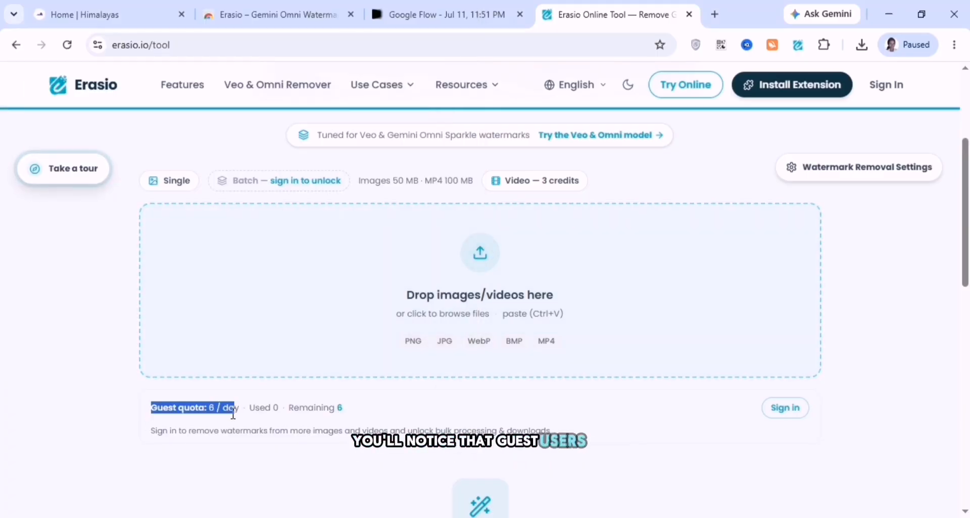
click(355, 412)
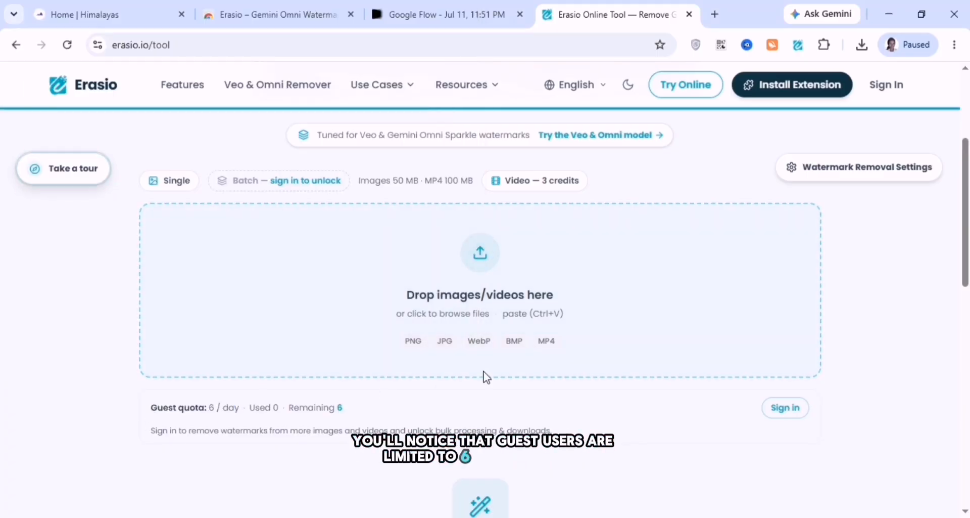
Sign in to Erasio with the third-party account option on the registration page and view the account's free daily quota.
click(787, 416)
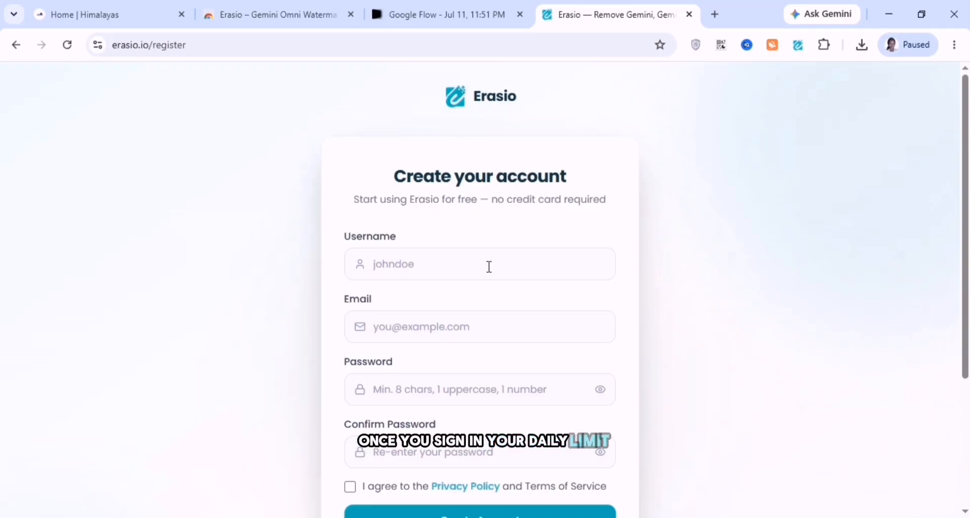
scroll(487, 267, down, 4)
click(460, 399)
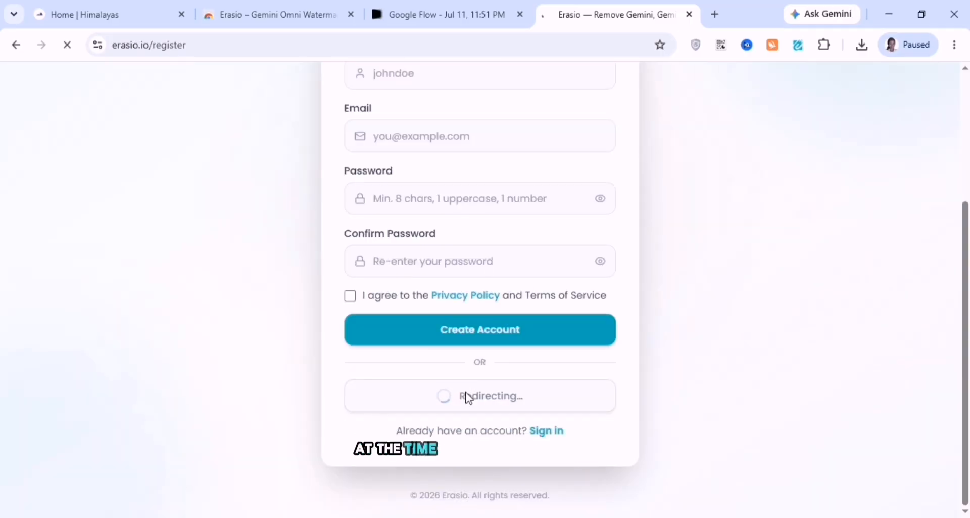
scroll(808, 281, down, 5)
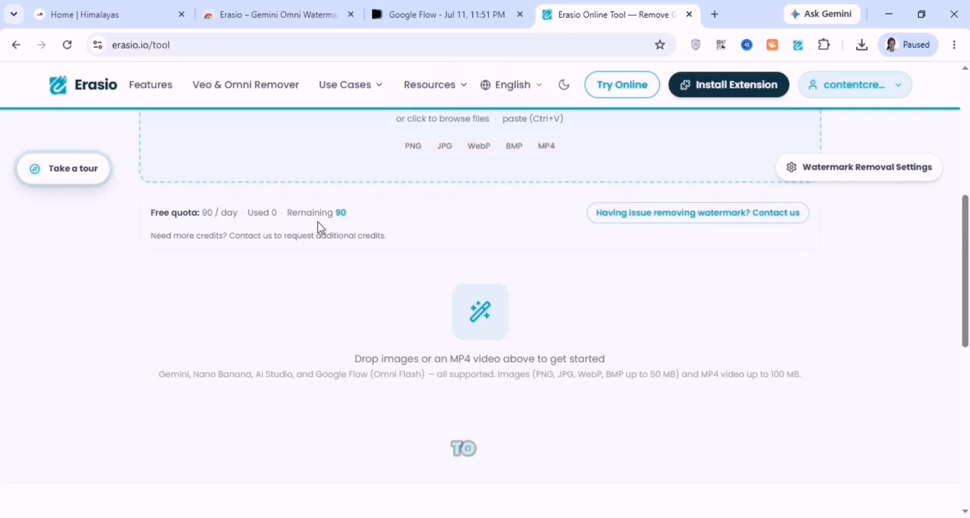
Upload Man_gestures_toward_camera_202607201155.mp4 from the Downloads folder to the online tool for watermark removal.
scroll(392, 232, up, 3)
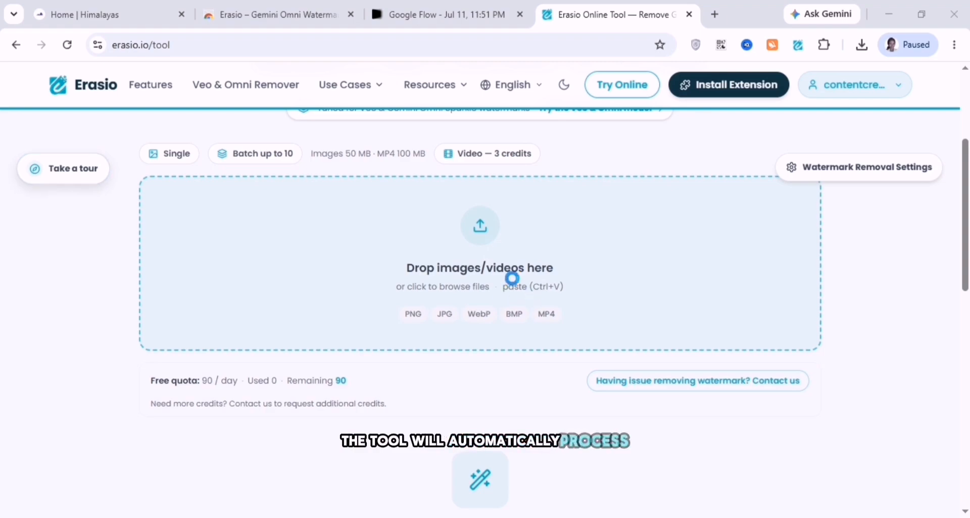
click(544, 291)
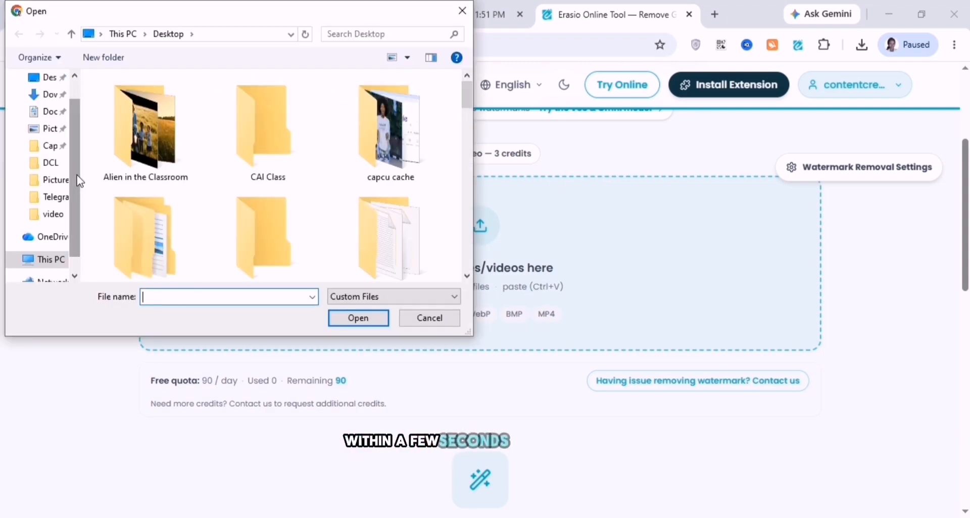
click(53, 97)
scroll(244, 195, down, 3)
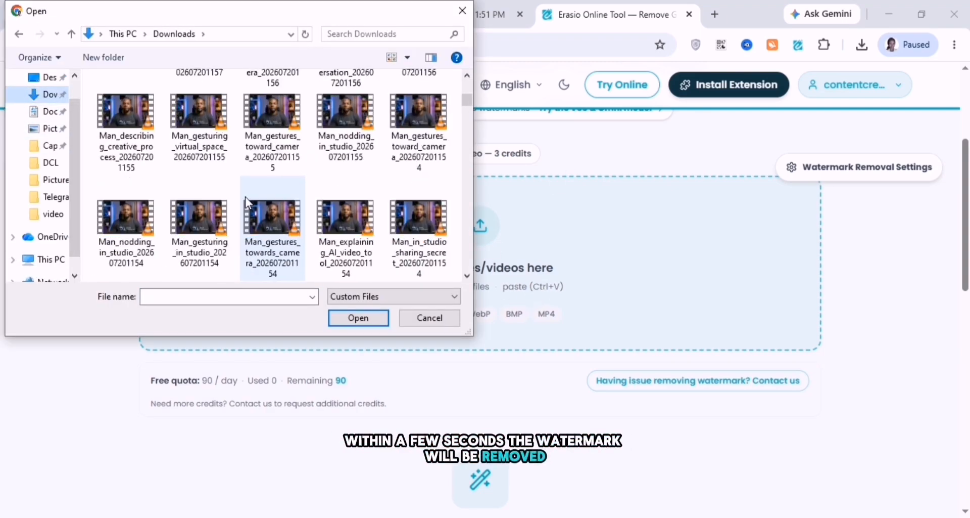
click(244, 197)
click(358, 317)
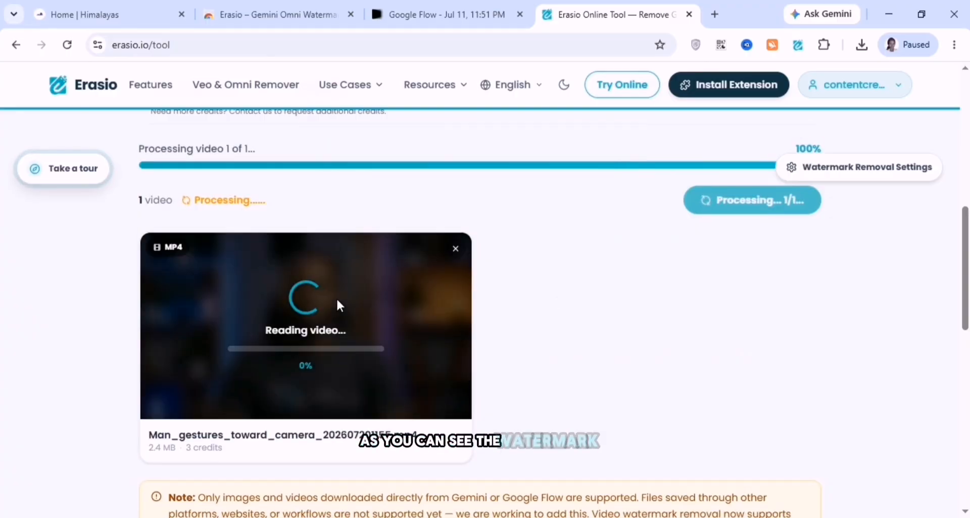
View the processed video in the enlarged comparison view, close it, and check the cleaned result in the small preview.
click(483, 370)
click(453, 393)
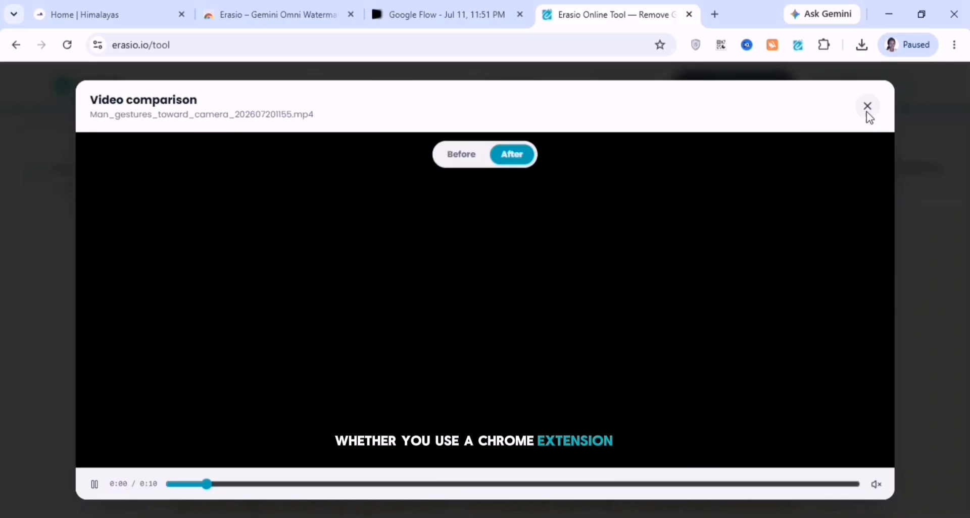
click(868, 105)
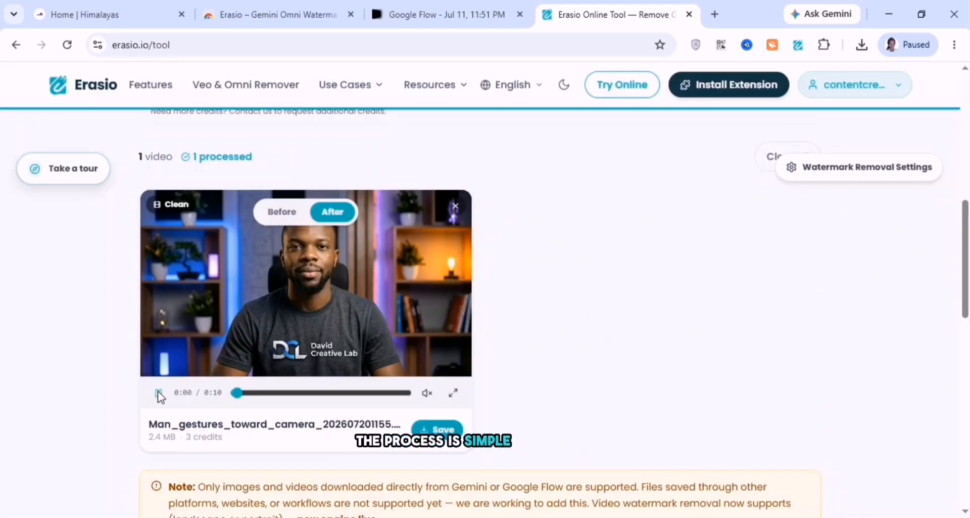
click(313, 326)
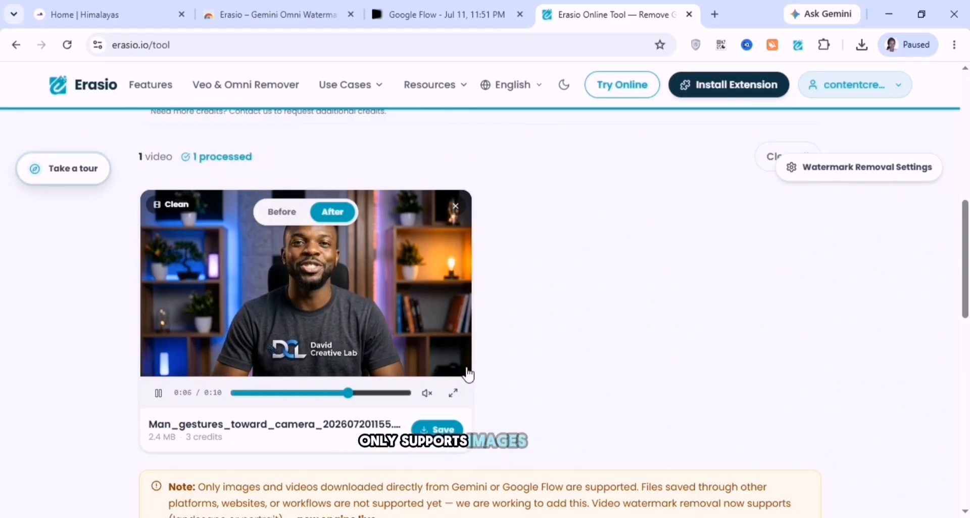
Save the cleaned video to the computer and review the note on supported files beneath the result.
click(438, 428)
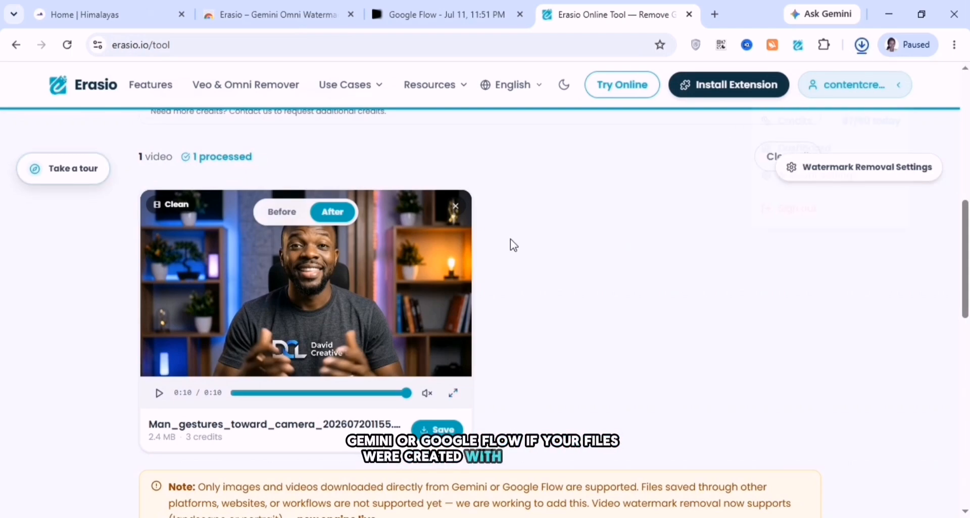
scroll(511, 240, down, 4)
scroll(510, 240, down, 4)
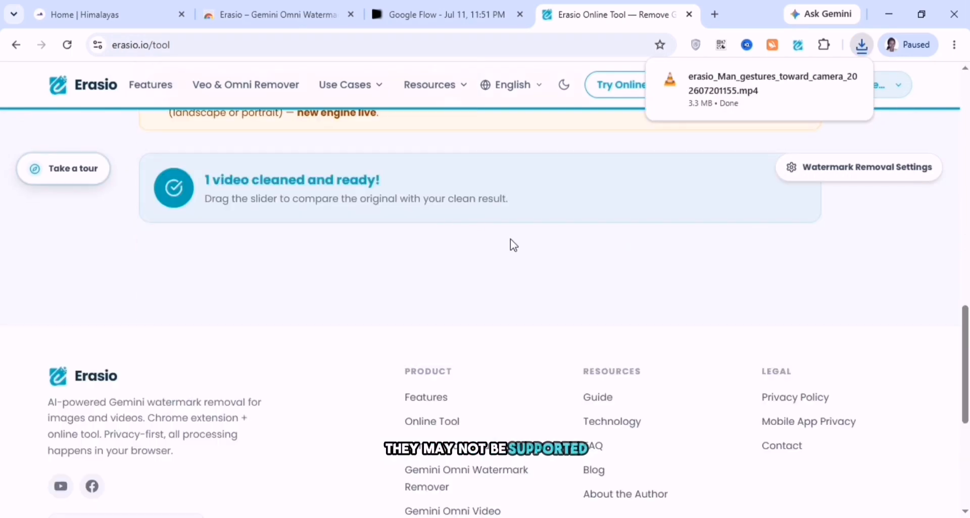
scroll(510, 239, up, 3)
scroll(548, 250, up, 1)
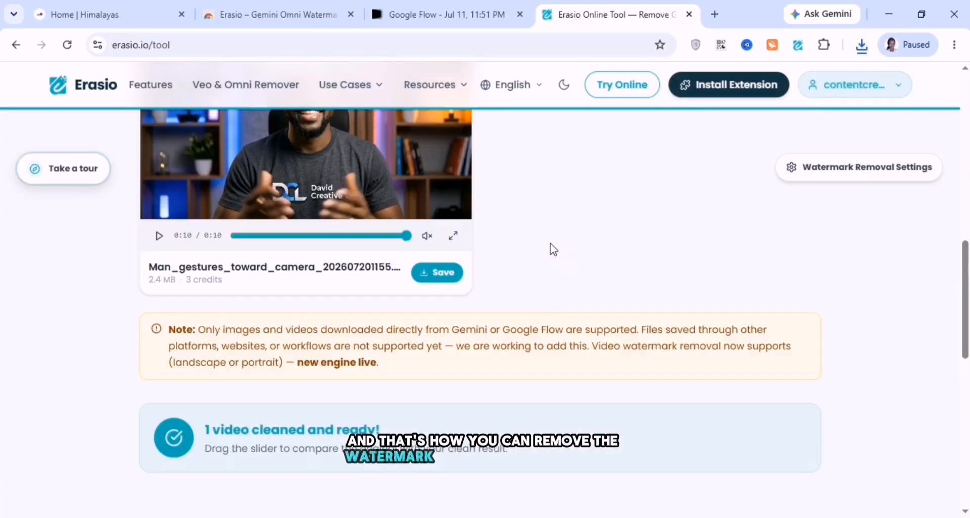